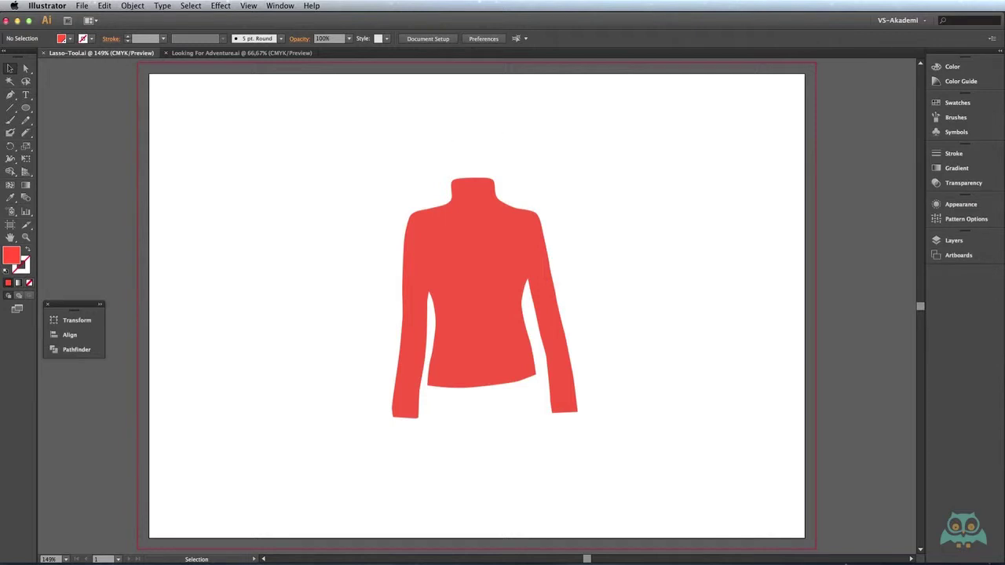
Step: Browse the sample files into Secim-Araclari > Lasso-Tool, then return to the red sweater artwork
key("super+tab")
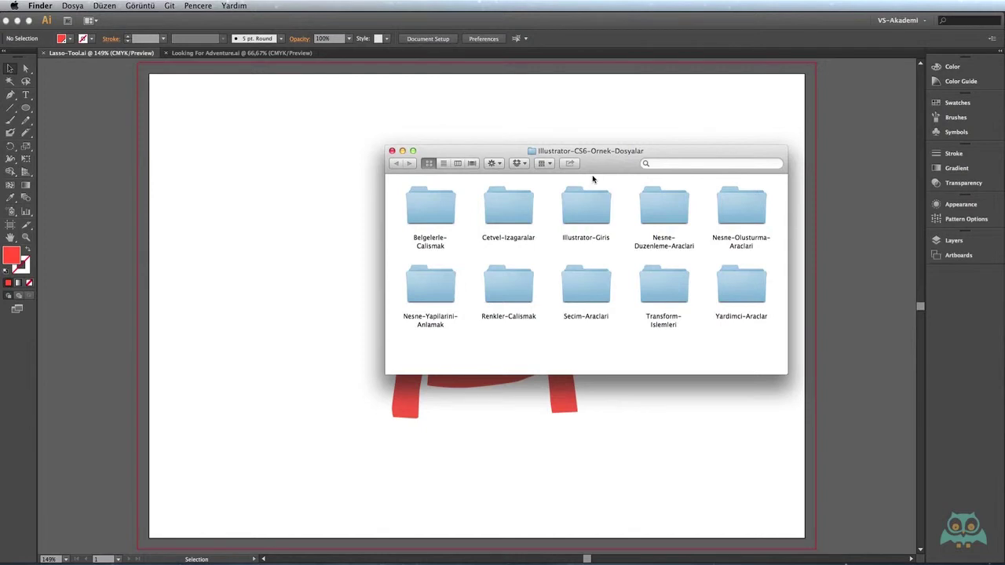
double_click(592, 284)
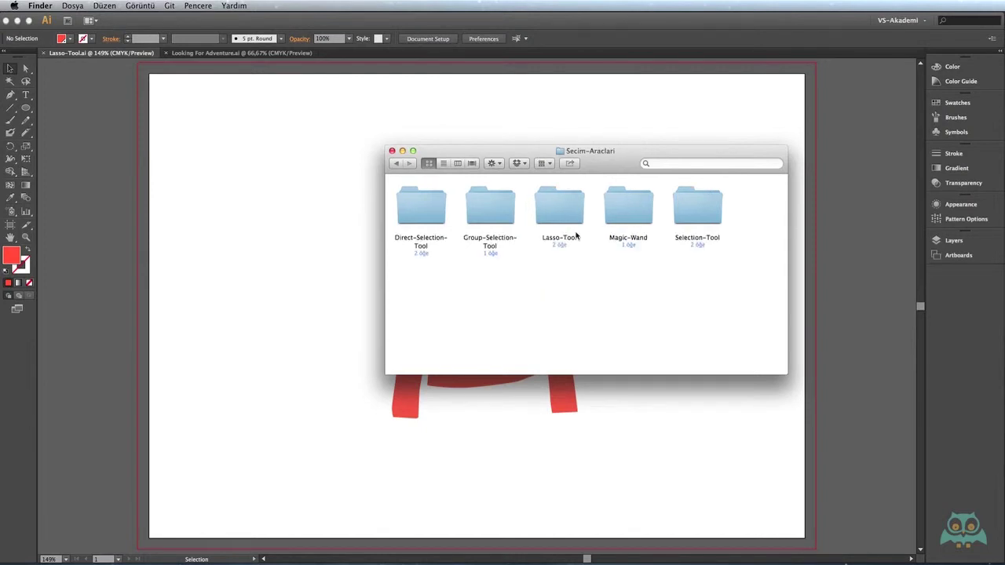
double_click(569, 208)
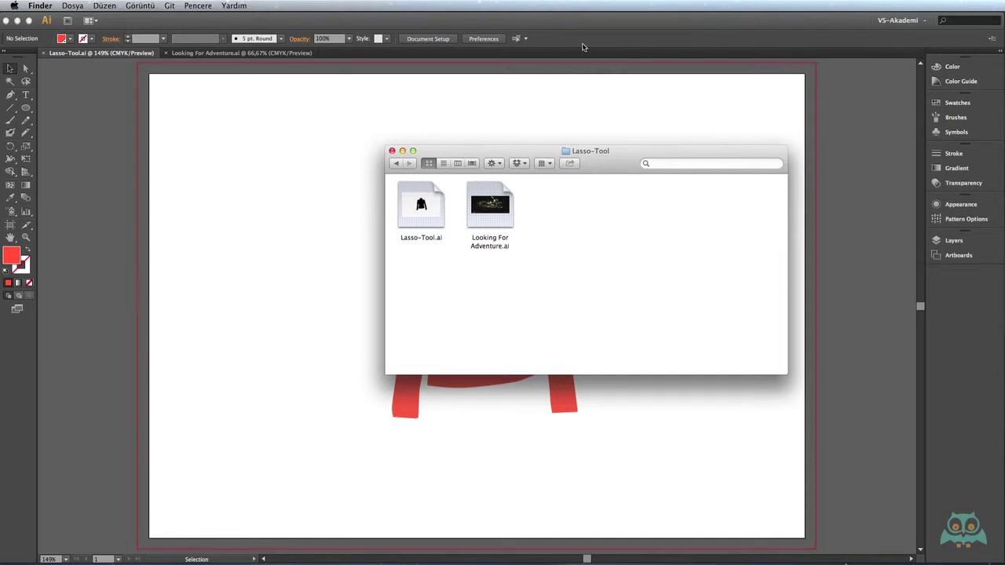
left_click(25, 70)
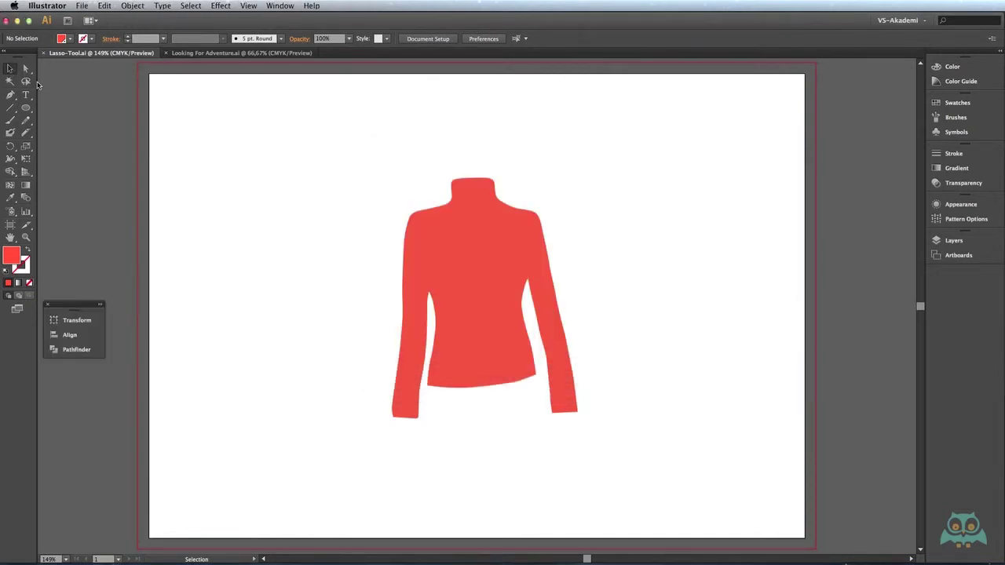
Step: Try a Lasso loop on the sweater outline, then show its anchors with Direct Selection
key("q")
mouse_move(453, 245)
left_mouse_down()
mouse_move(494, 250)
mouse_move(480, 283)
mouse_move(465, 261)
mouse_move(481, 274)
mouse_move(496, 261)
mouse_move(453, 246)
left_mouse_up()
left_click(26, 70)
left_click(444, 232)
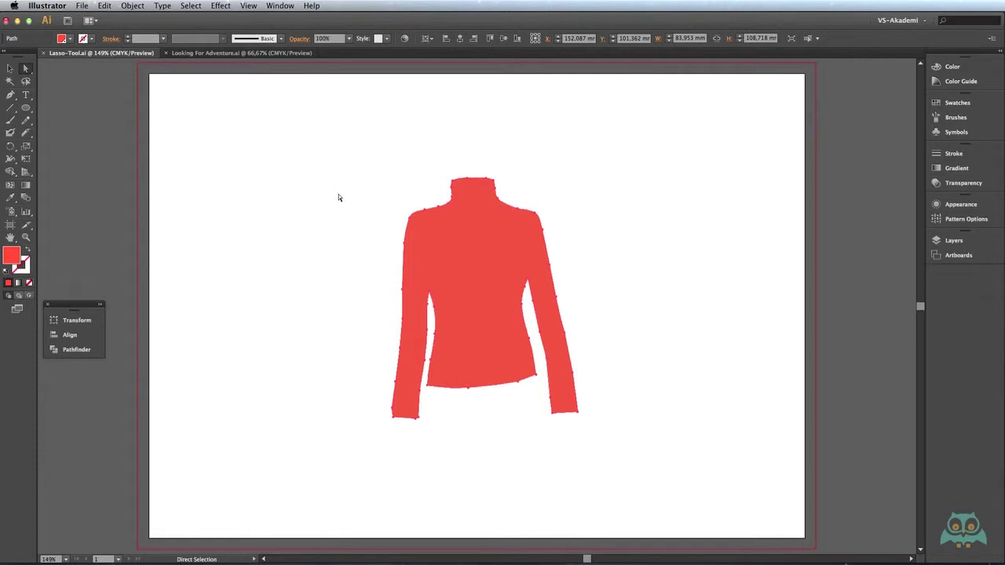
Step: Deselect, then pick a single edge anchor and a right-edge segment, returning to the Lasso tool
left_click(338, 234)
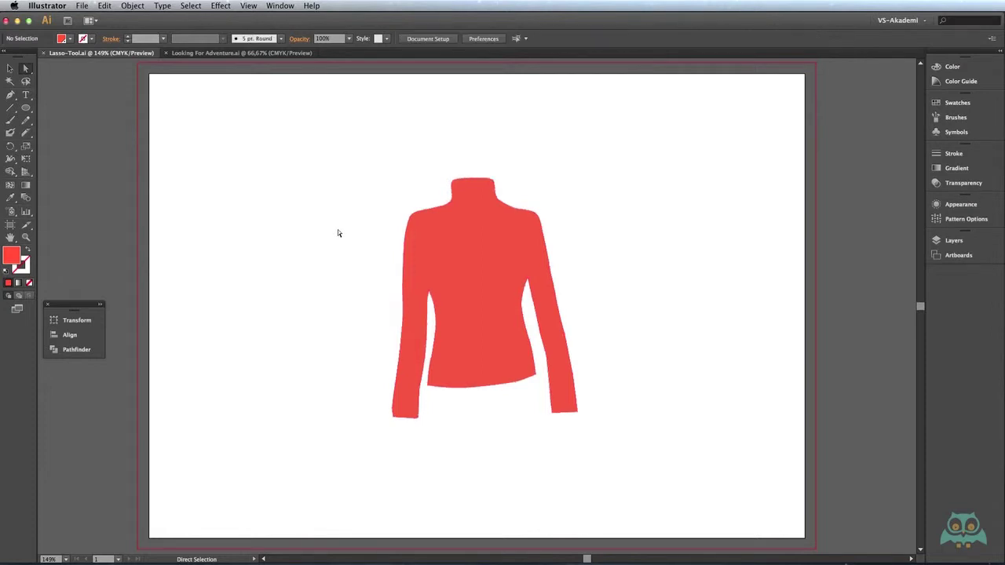
left_click(429, 295)
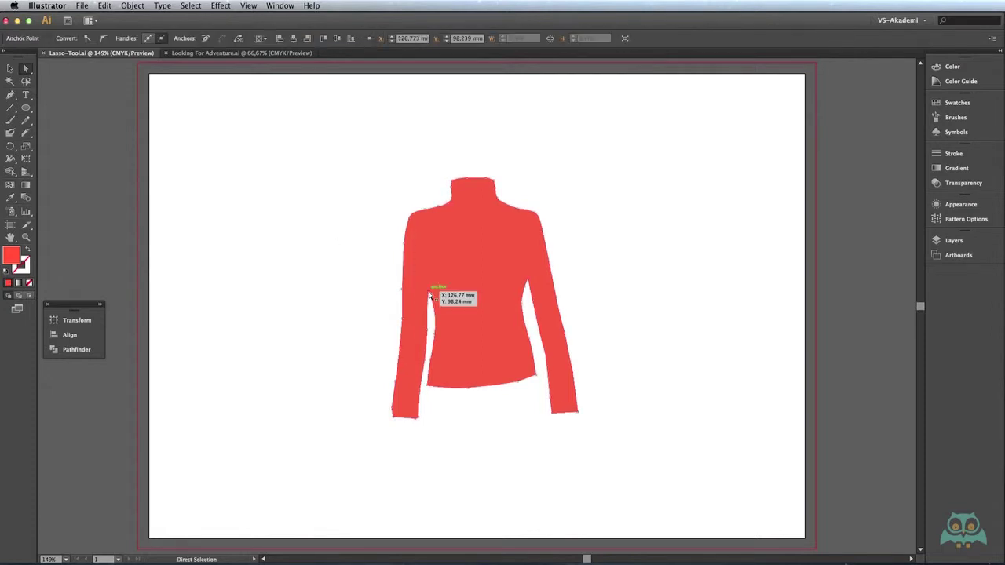
left_click(526, 278)
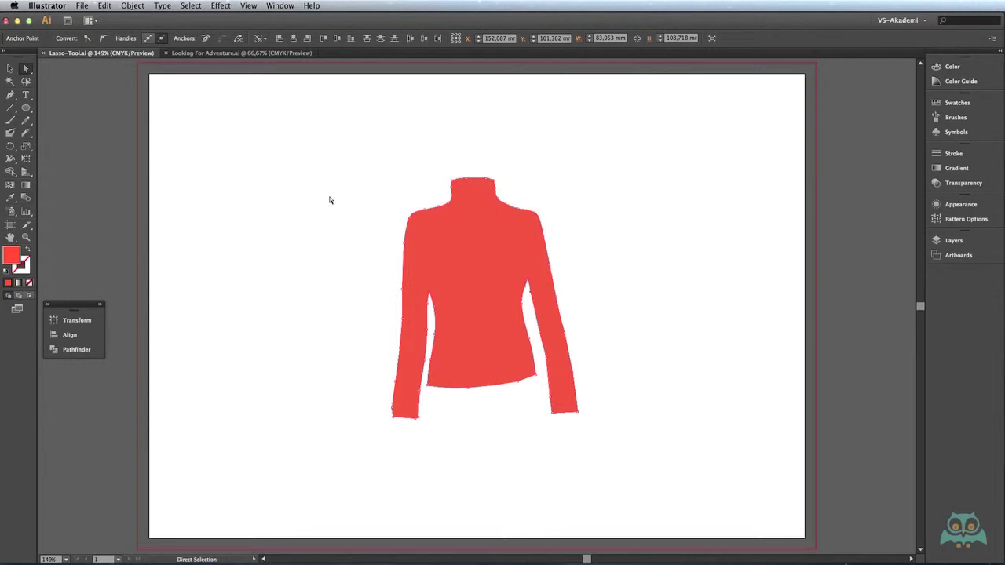
left_click(25, 81)
Step: Lasso the anchors near the right sleeve, drag one sleeve-edge anchor slightly upward, then deselect
left_click(338, 281)
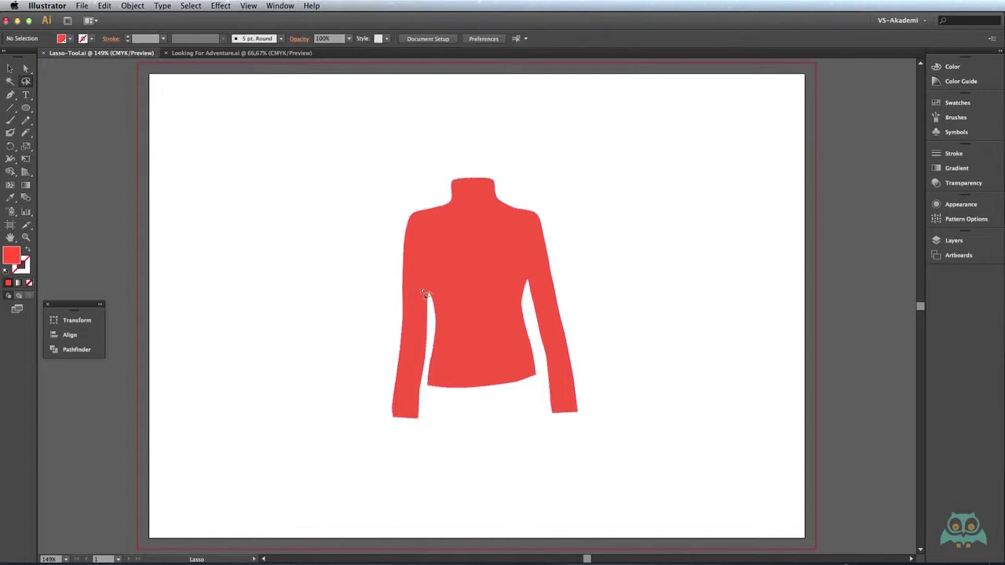
mouse_move(424, 294)
left_mouse_down()
mouse_move(539, 279)
mouse_move(471, 266)
mouse_move(421, 291)
left_mouse_up()
left_click_drag(422, 290, 422, 290)
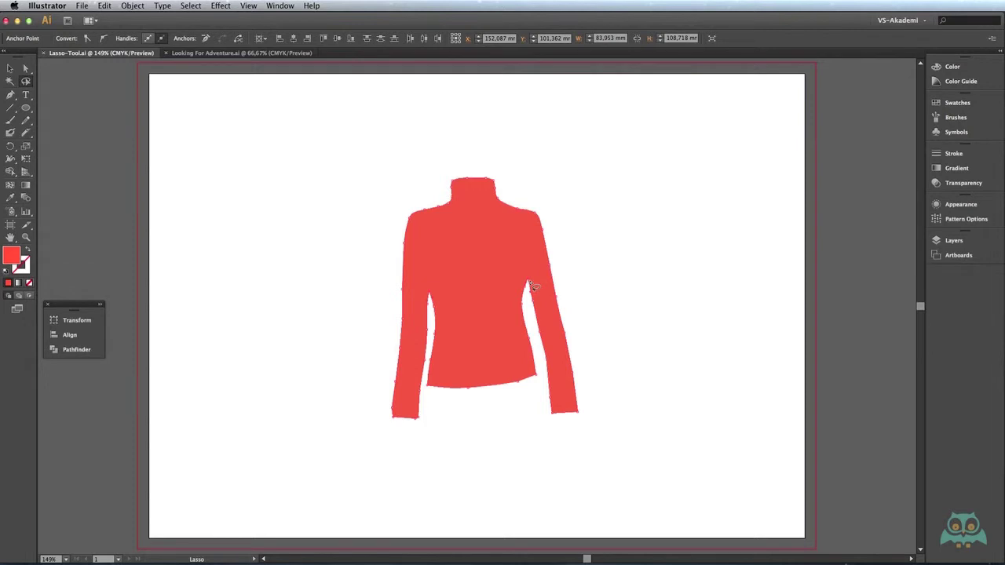
key("a")
left_click_drag(527, 279, 527, 257)
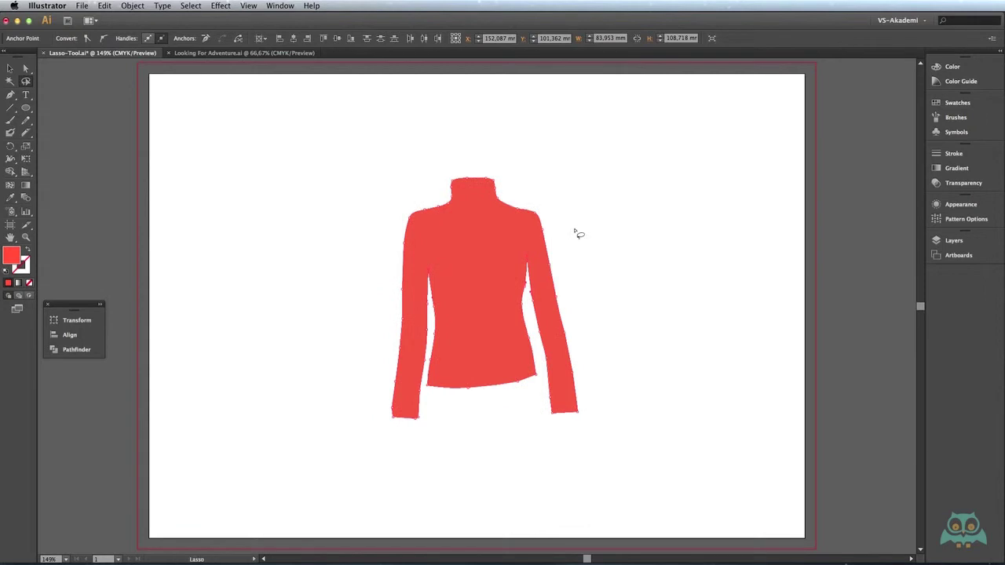
left_click(578, 233)
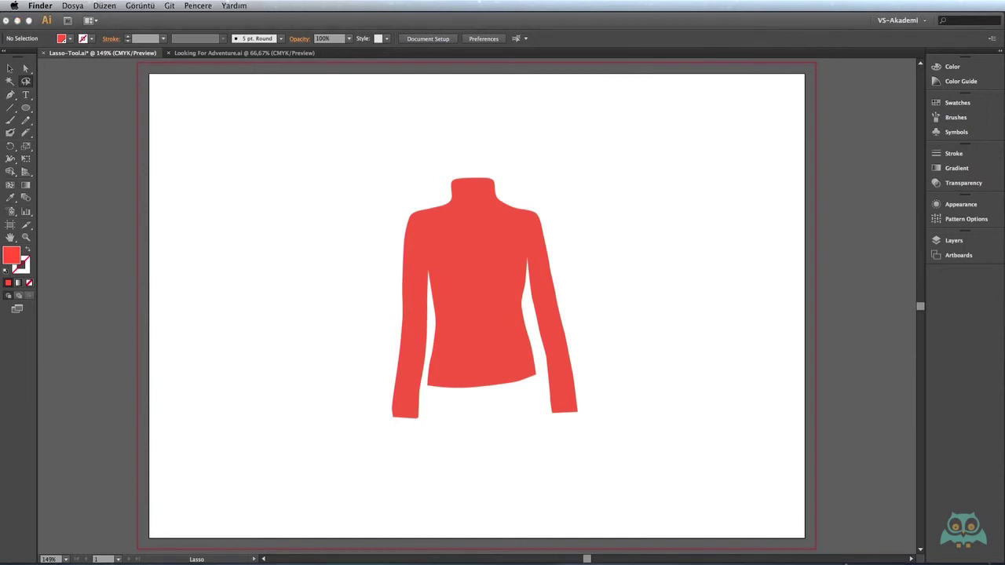
Step: Open Looking For Adventure.ai from the Secim-Araclari > Lasso-Tool folder
double_click(605, 302)
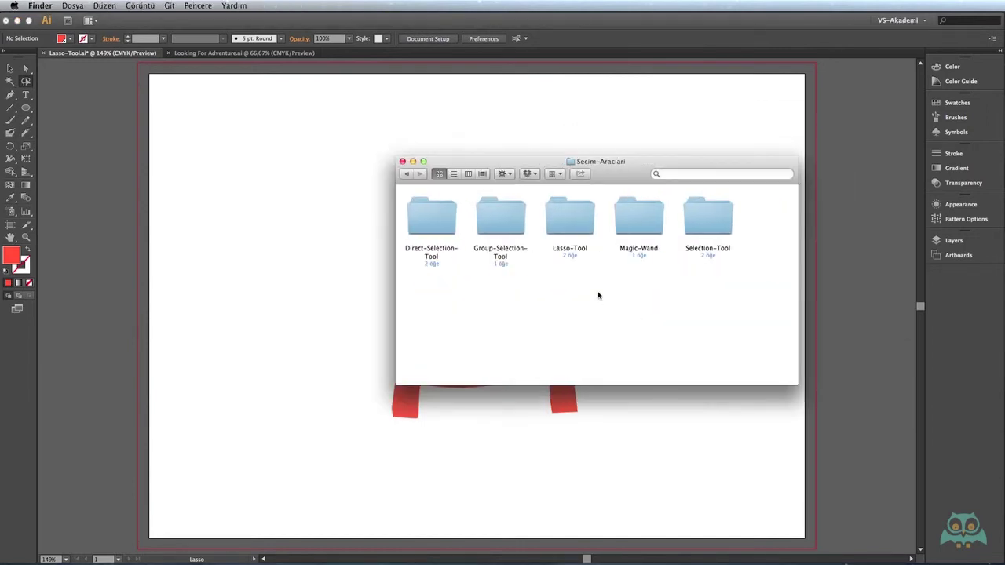
double_click(565, 220)
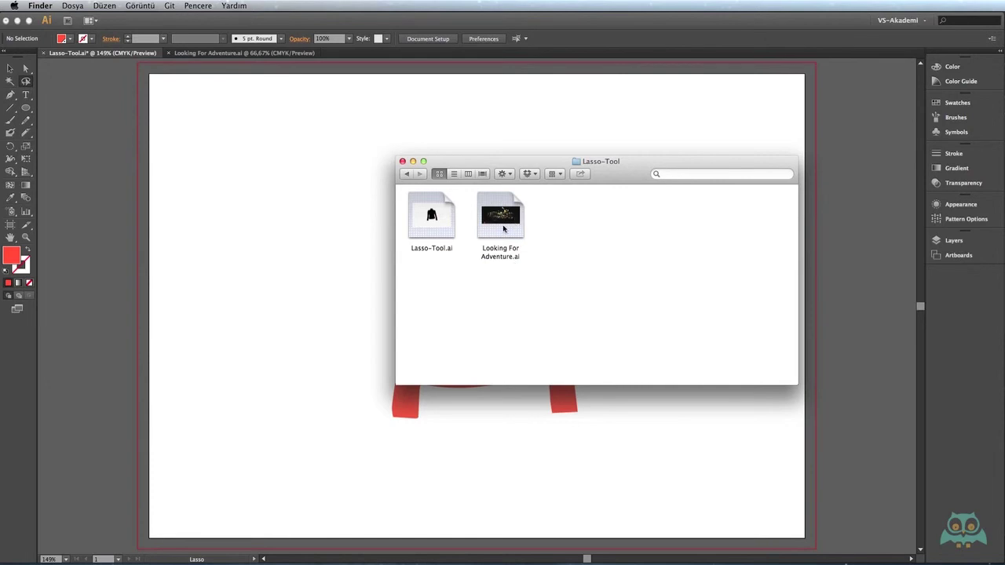
double_click(492, 221)
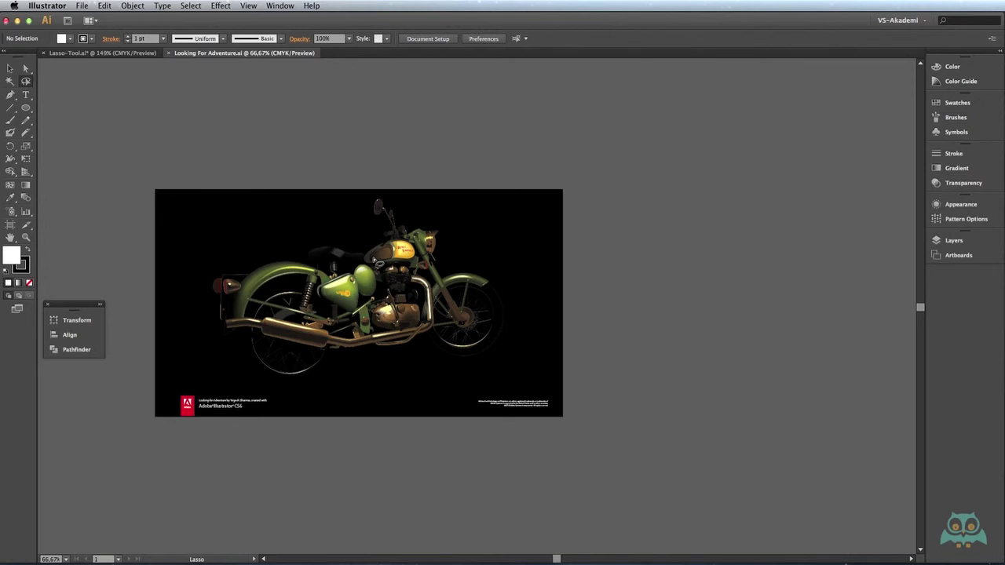
Step: Zoom in with a marquee drawn around the motorcycle's fuel tank
key("z")
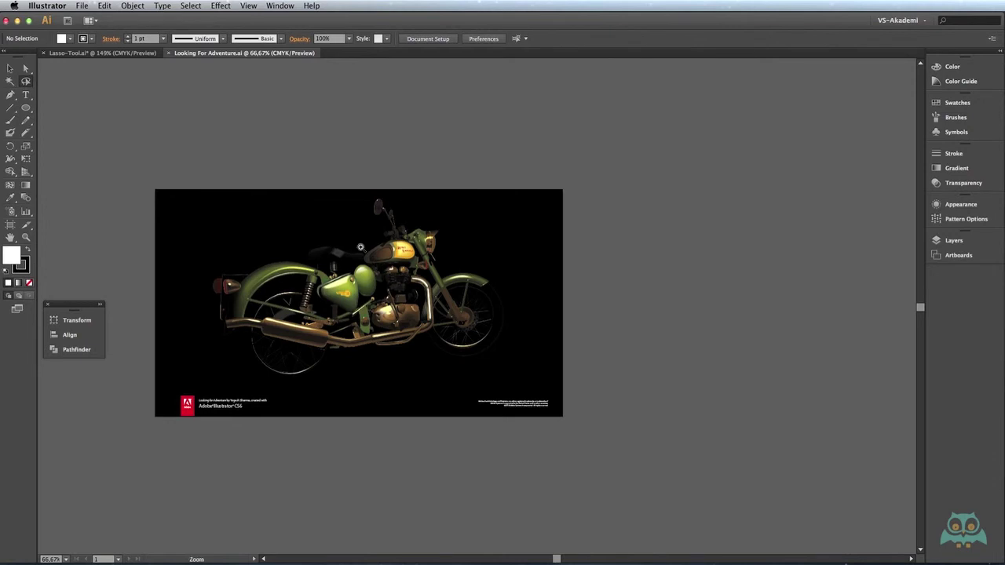
mouse_move(353, 228)
left_mouse_down()
mouse_move(454, 315)
mouse_move(449, 305)
left_mouse_up()
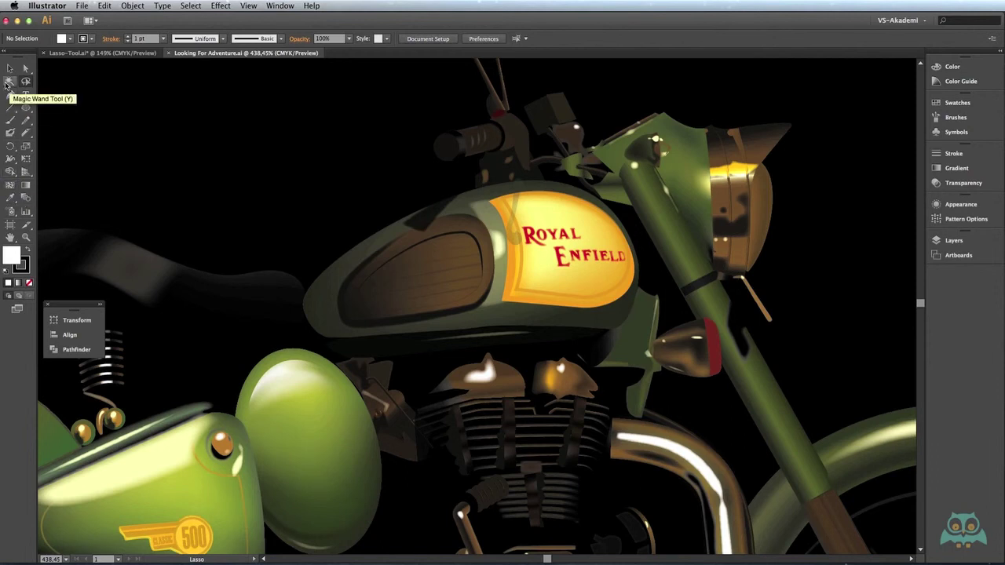
Step: Select the green oval side cover's group, then lasso its gradient mesh points
left_click(10, 68)
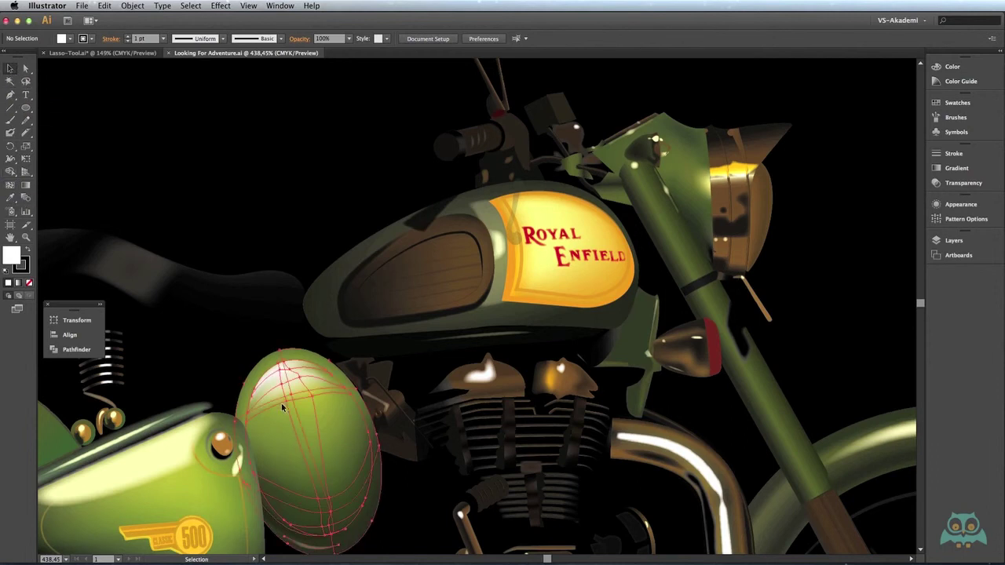
left_click(281, 403)
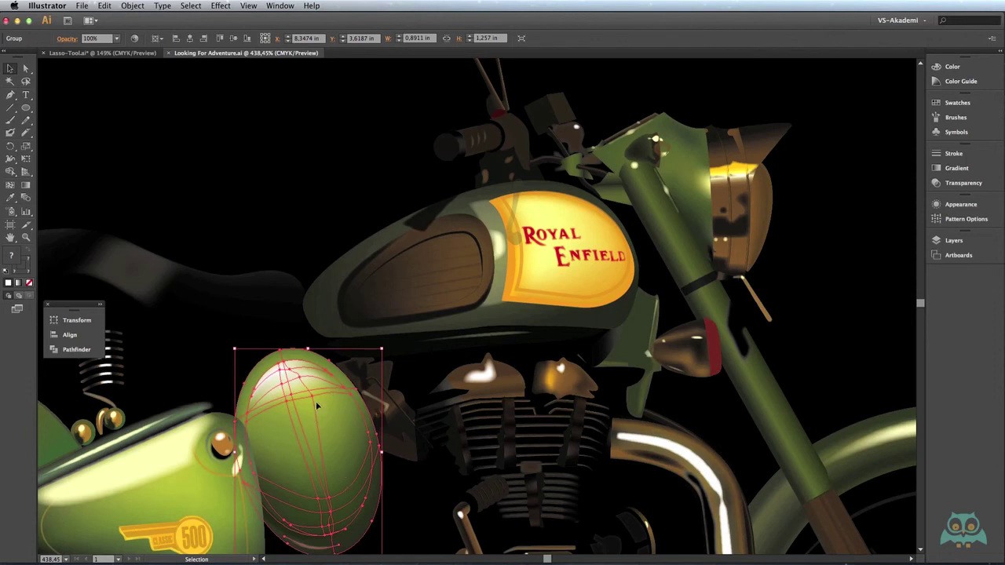
left_click(26, 69)
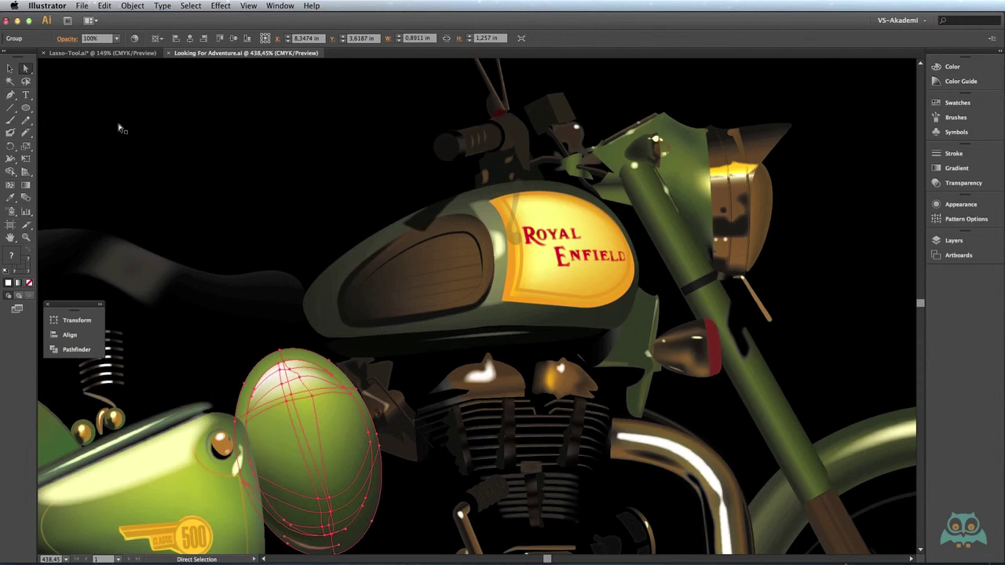
left_click(25, 80)
mouse_move(309, 386)
left_mouse_down()
mouse_move(278, 404)
mouse_move(350, 511)
mouse_move(368, 518)
mouse_move(375, 445)
mouse_move(355, 394)
mouse_move(327, 403)
left_mouse_up()
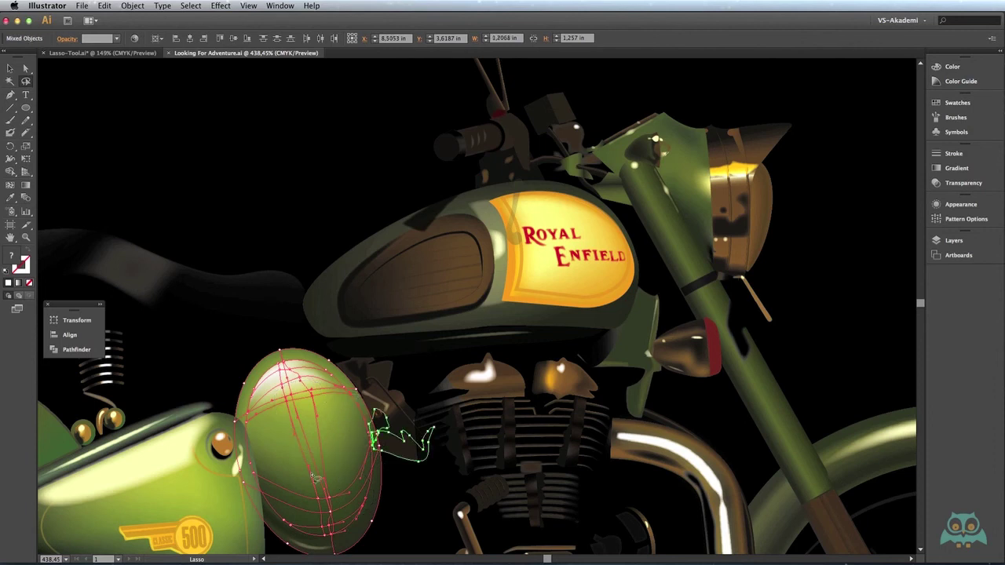